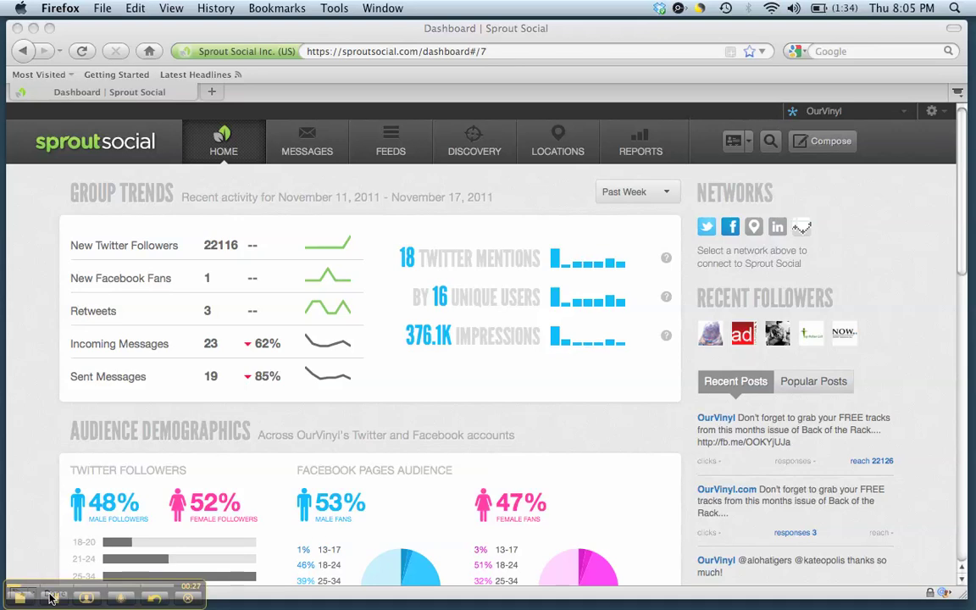
Step: Scroll through the home dashboard stats
{"action": "scroll", "coordinate": [172, 342], "scroll_direction": "down", "scroll_amount": 3}
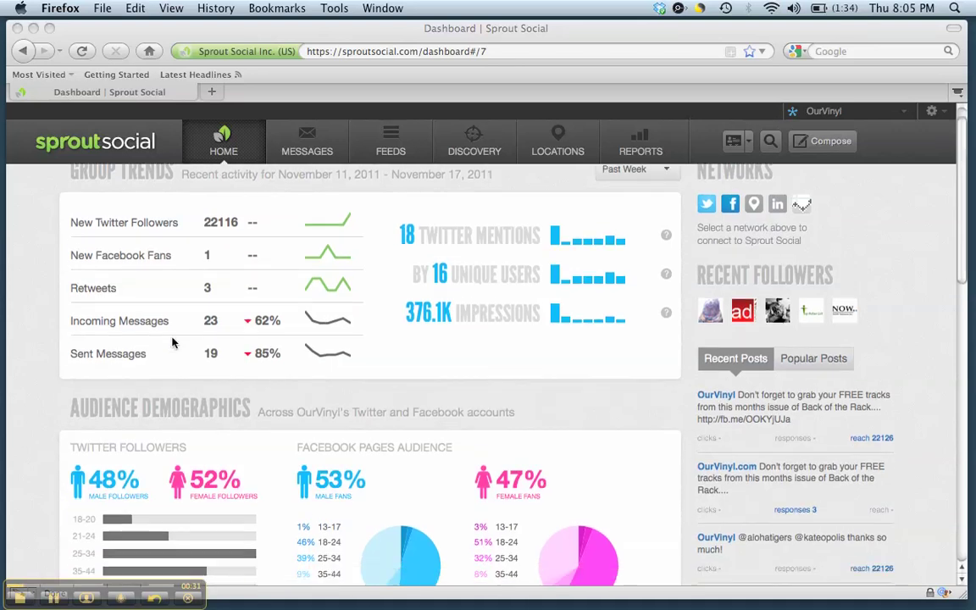
{"action": "scroll", "coordinate": [172, 342], "scroll_direction": "down", "scroll_amount": 2}
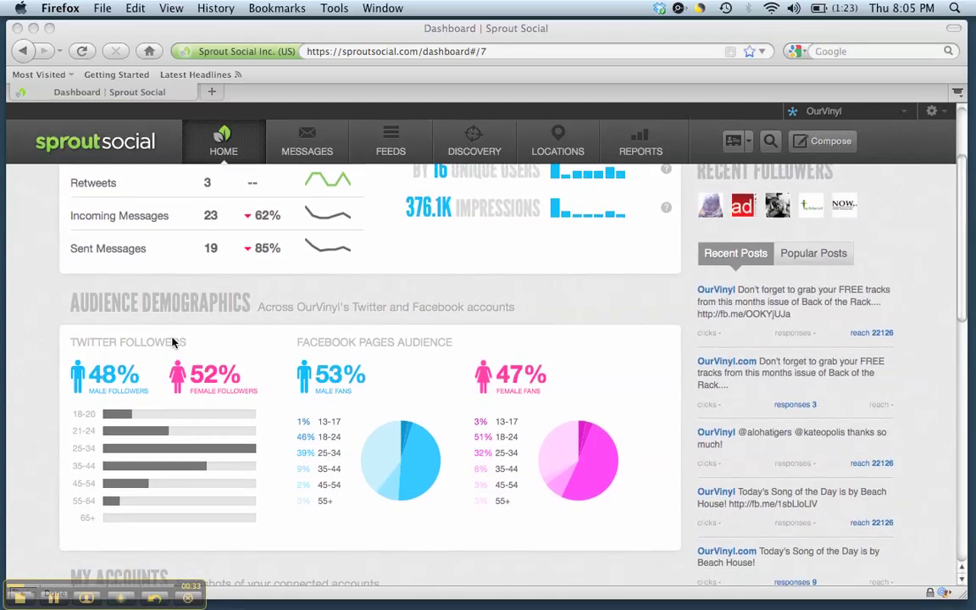
{"action": "scroll", "coordinate": [172, 342], "scroll_direction": "down", "scroll_amount": 2}
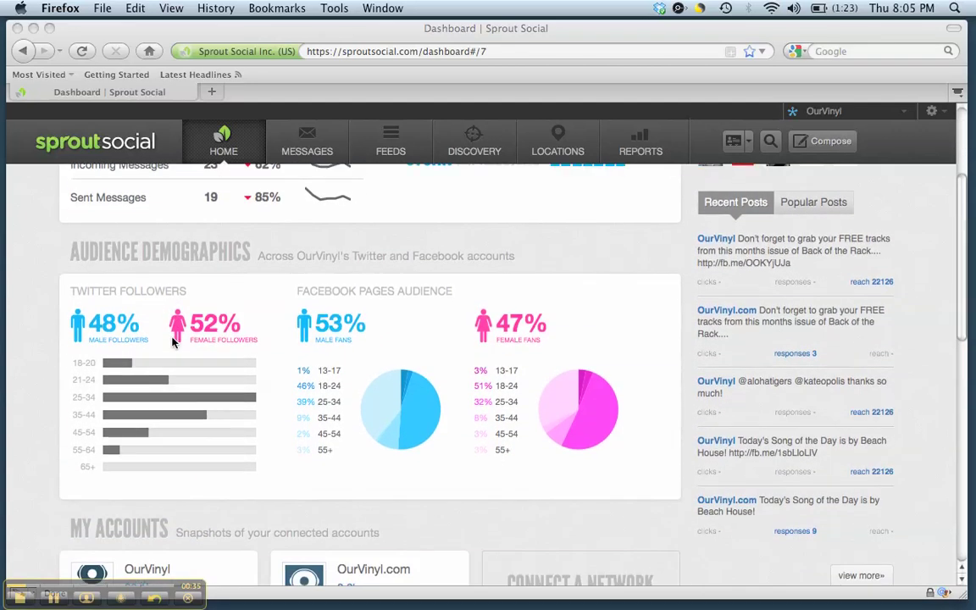
{"action": "scroll", "coordinate": [172, 342], "scroll_direction": "down", "scroll_amount": 3}
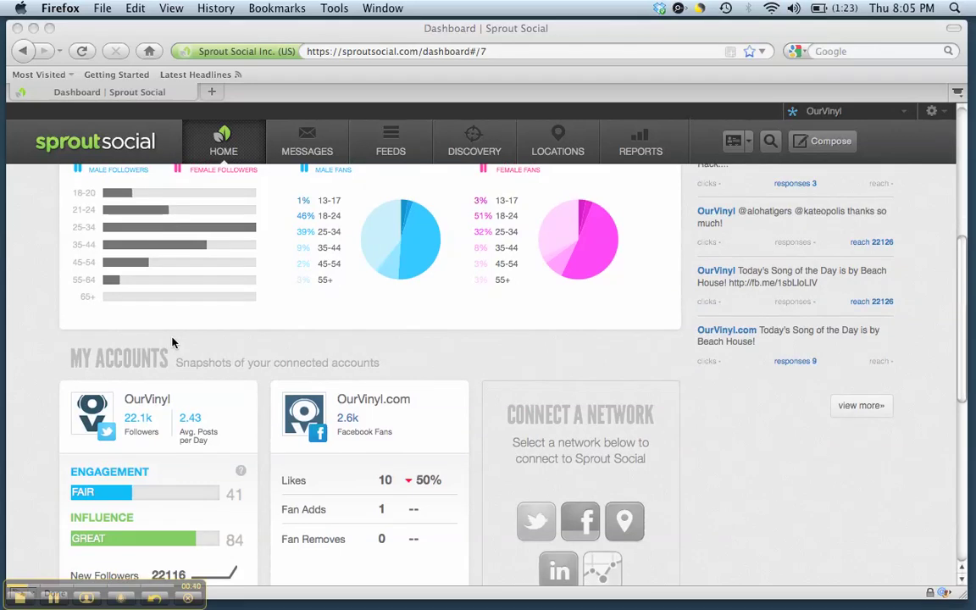
{"action": "scroll", "coordinate": [254, 355], "scroll_direction": "up", "scroll_amount": 9}
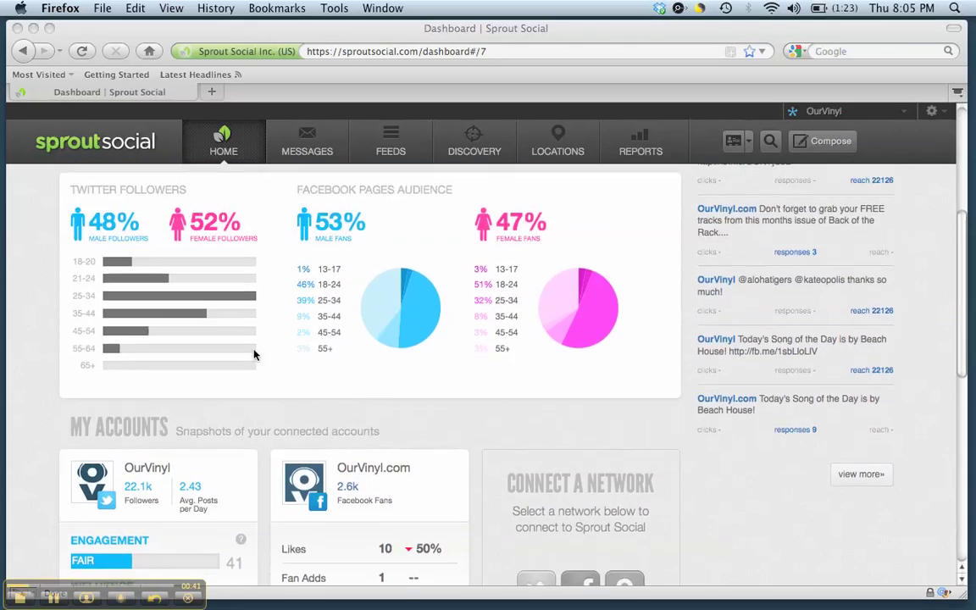
{"action": "scroll", "coordinate": [254, 355], "scroll_direction": "up", "scroll_amount": 1}
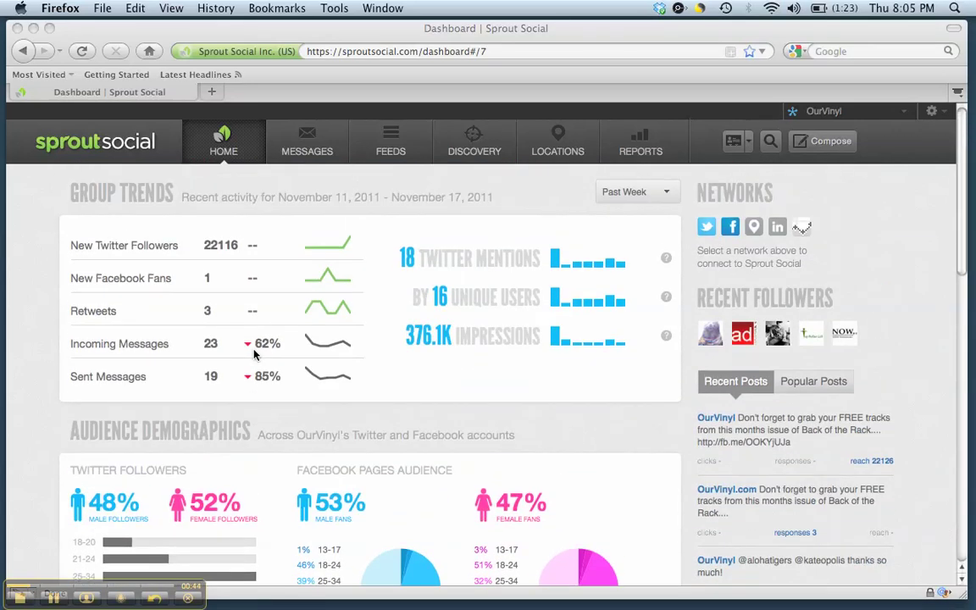
{"action": "scroll", "coordinate": [254, 355], "scroll_direction": "down", "scroll_amount": 1}
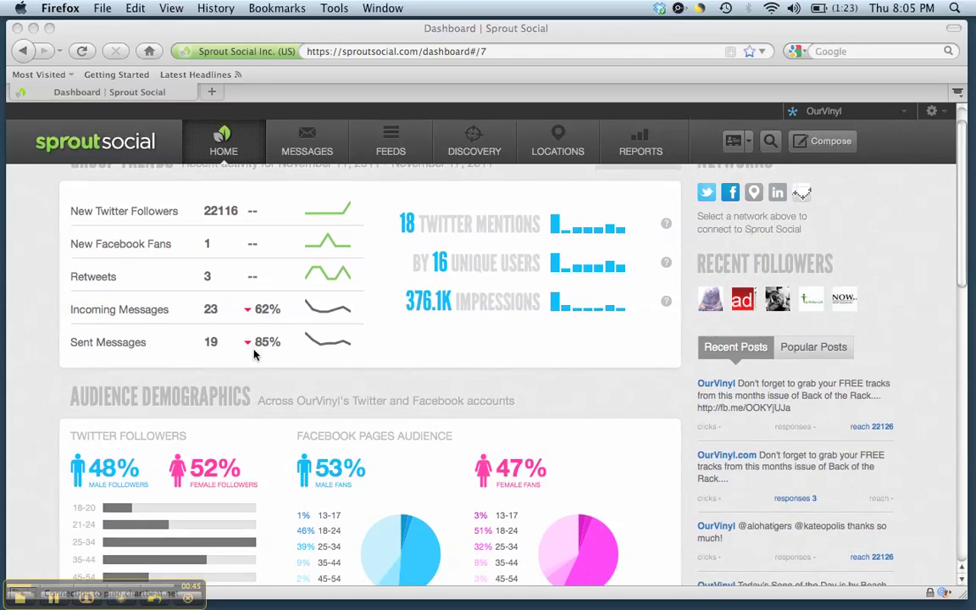
{"action": "scroll", "coordinate": [255, 355], "scroll_direction": "down", "scroll_amount": 1}
{"action": "scroll", "coordinate": [254, 355], "scroll_direction": "up", "scroll_amount": 1}
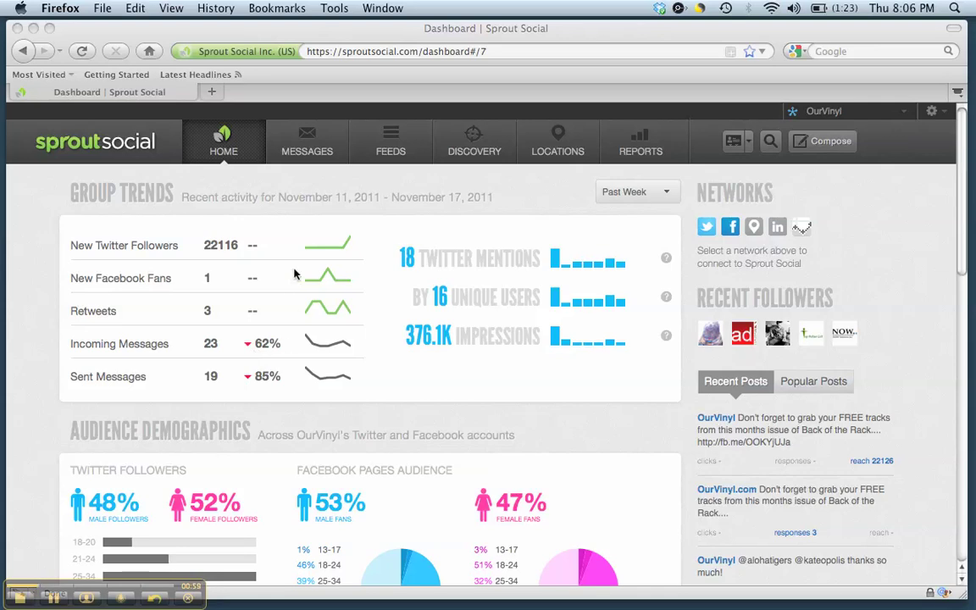
{"action": "scroll", "coordinate": [301, 226], "scroll_direction": "down", "scroll_amount": 3}
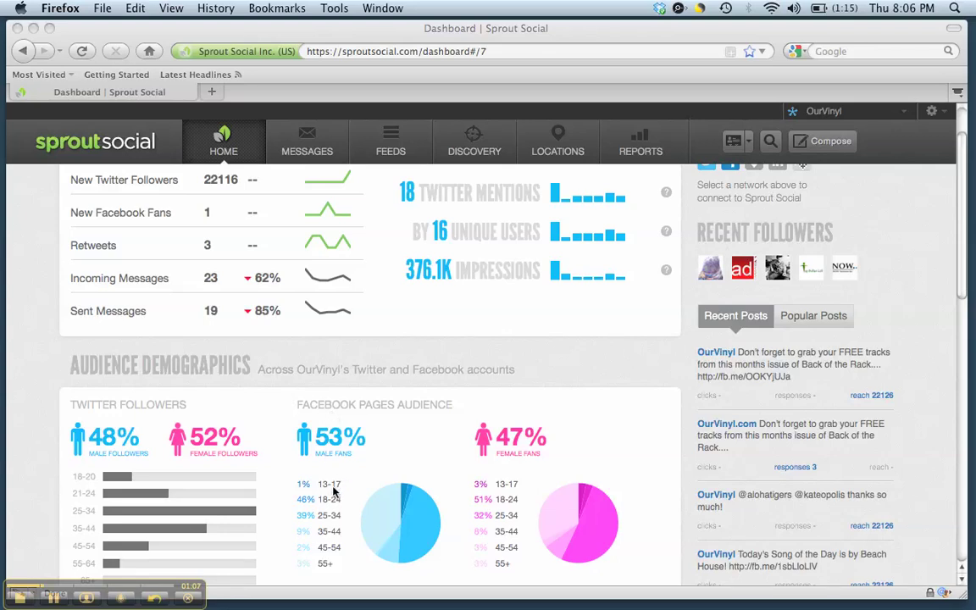
{"action": "scroll", "coordinate": [333, 490], "scroll_direction": "down", "scroll_amount": 1}
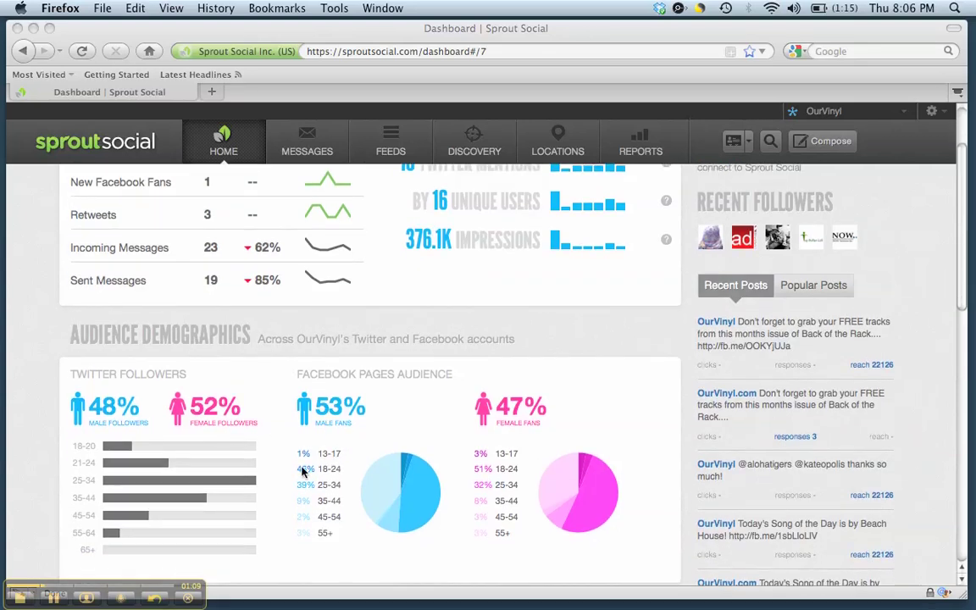
{"action": "scroll", "coordinate": [303, 472], "scroll_direction": "down", "scroll_amount": 8}
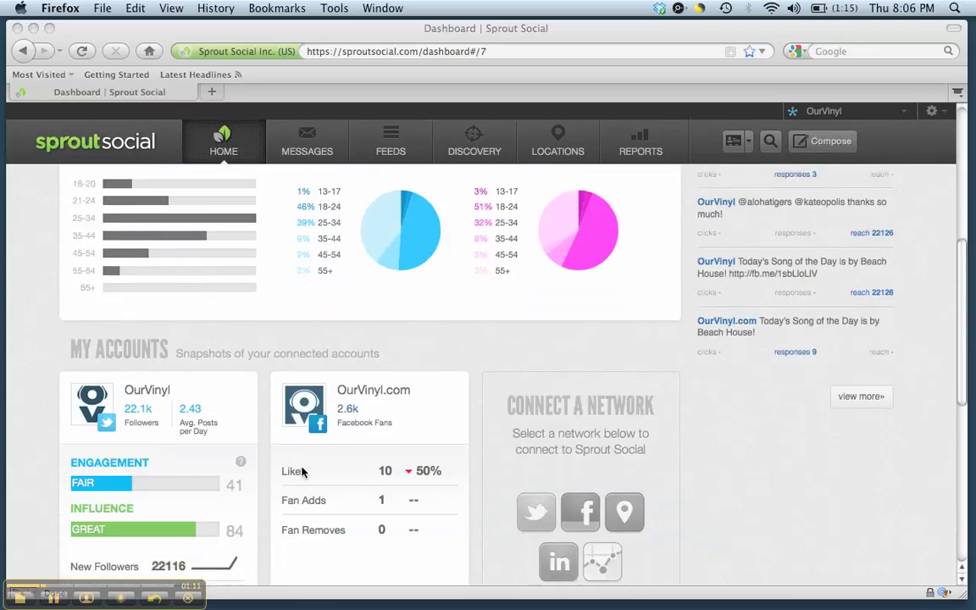
{"action": "scroll", "coordinate": [302, 472], "scroll_direction": "down", "scroll_amount": 1}
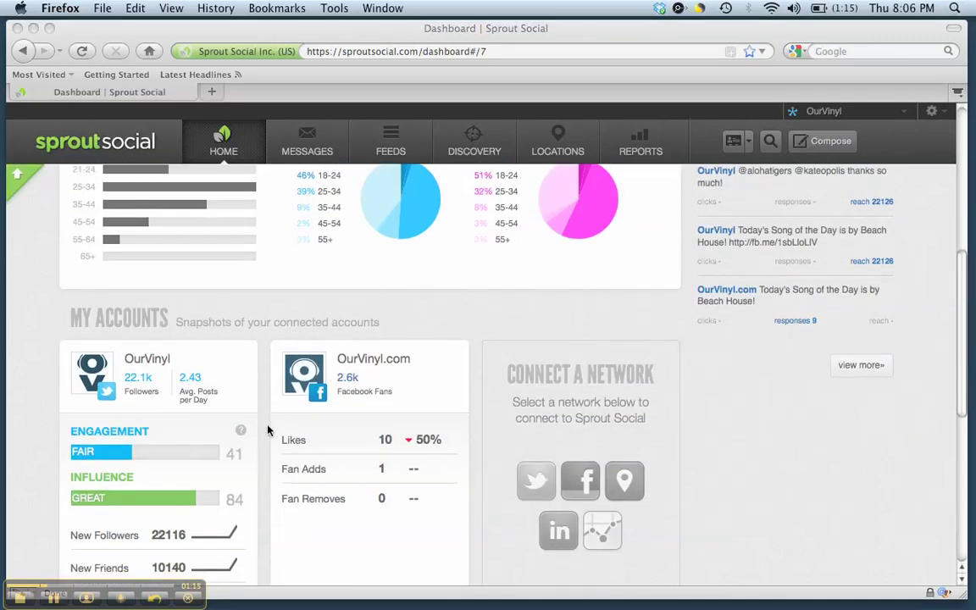
{"action": "scroll", "coordinate": [272, 431], "scroll_direction": "down", "scroll_amount": 3}
{"action": "scroll", "coordinate": [272, 430], "scroll_direction": "down", "scroll_amount": 1}
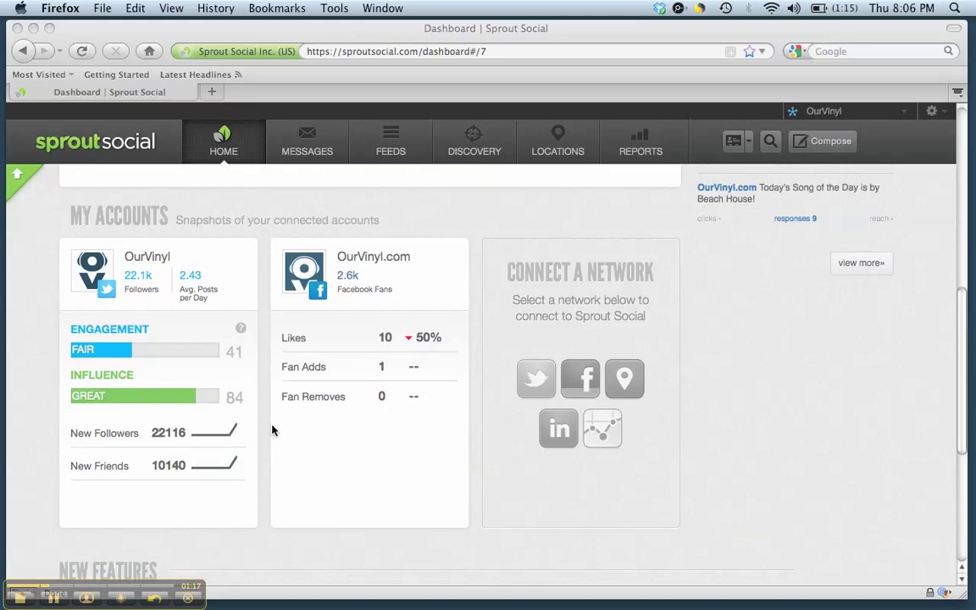
{"action": "scroll", "coordinate": [272, 431], "scroll_direction": "down", "scroll_amount": 3}
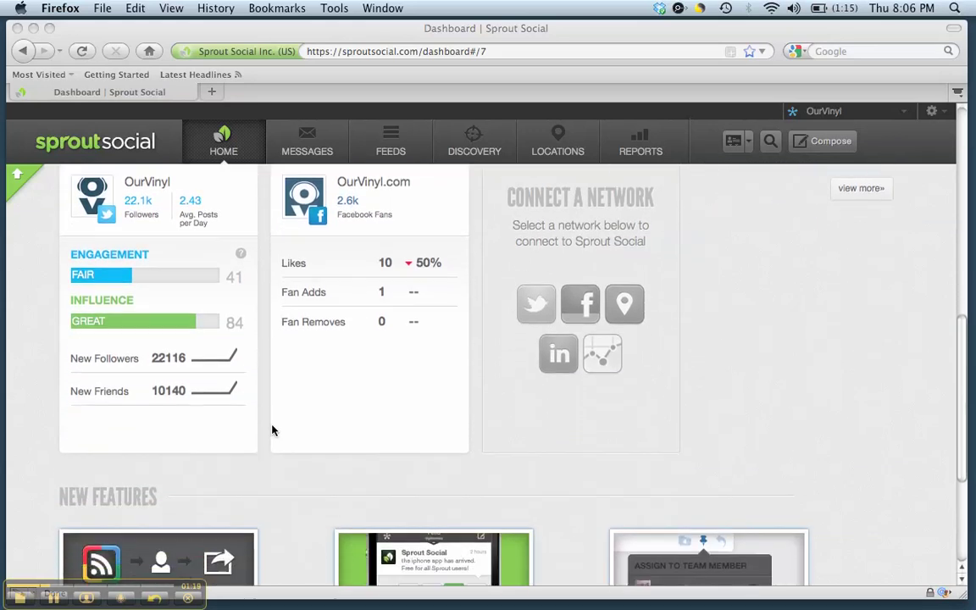
{"action": "scroll", "coordinate": [272, 430], "scroll_direction": "up", "scroll_amount": 15}
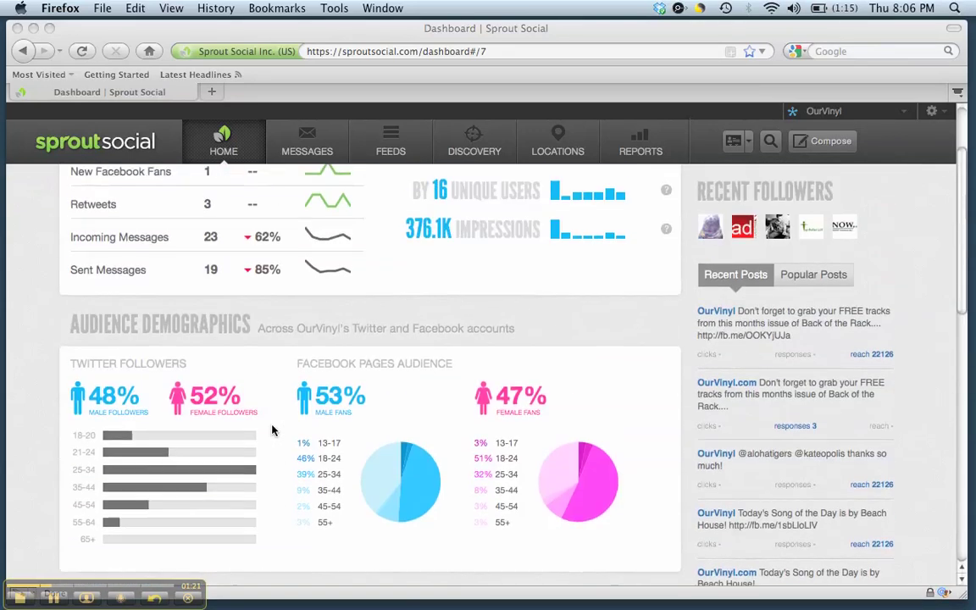
{"action": "scroll", "coordinate": [272, 430], "scroll_direction": "up", "scroll_amount": 4}
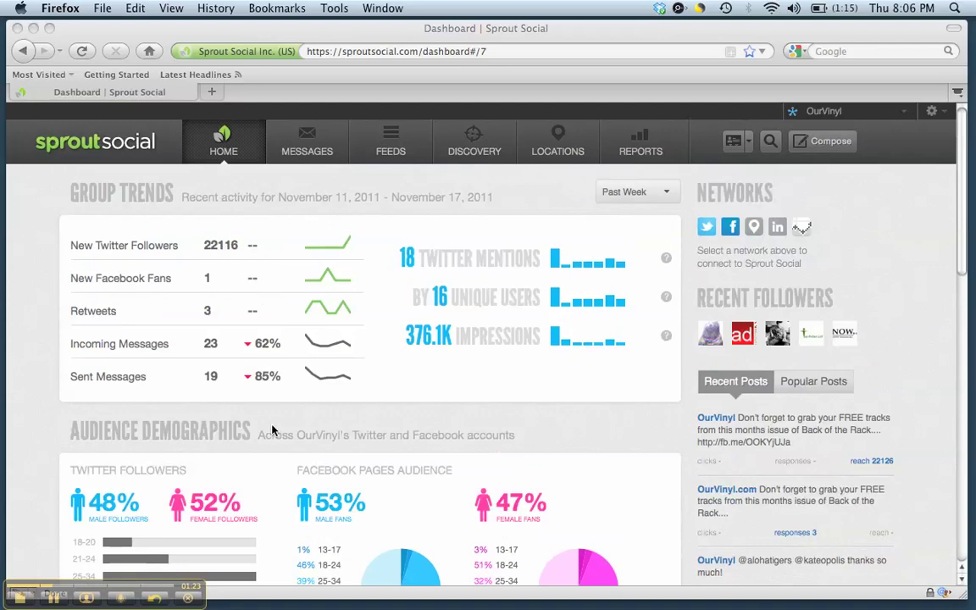
Step: View the Smart Inbox of follower alerts and replies, then switch to Feeds
{"action": "left_click", "coordinate": [298, 145]}
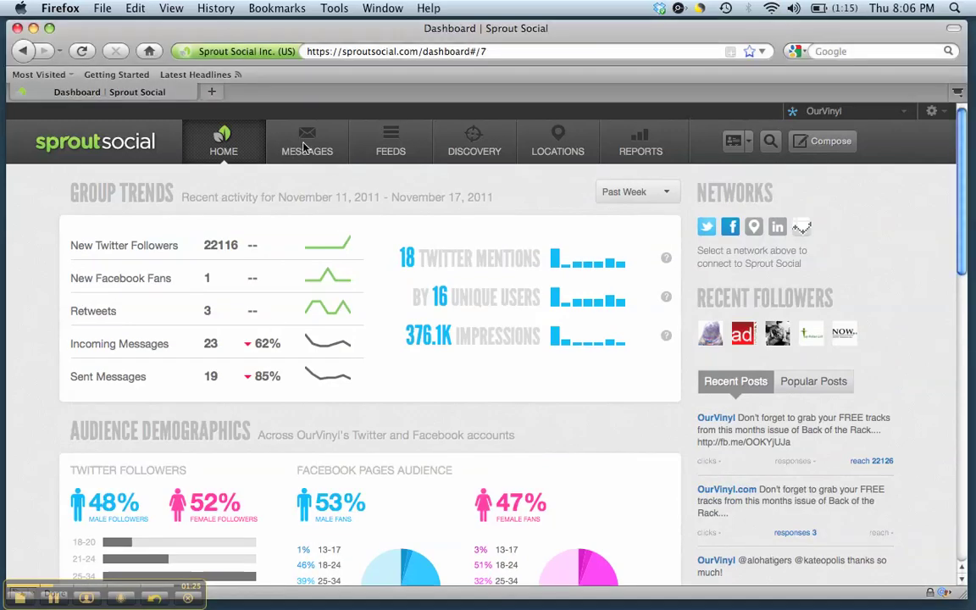
{"action": "left_click", "coordinate": [305, 148]}
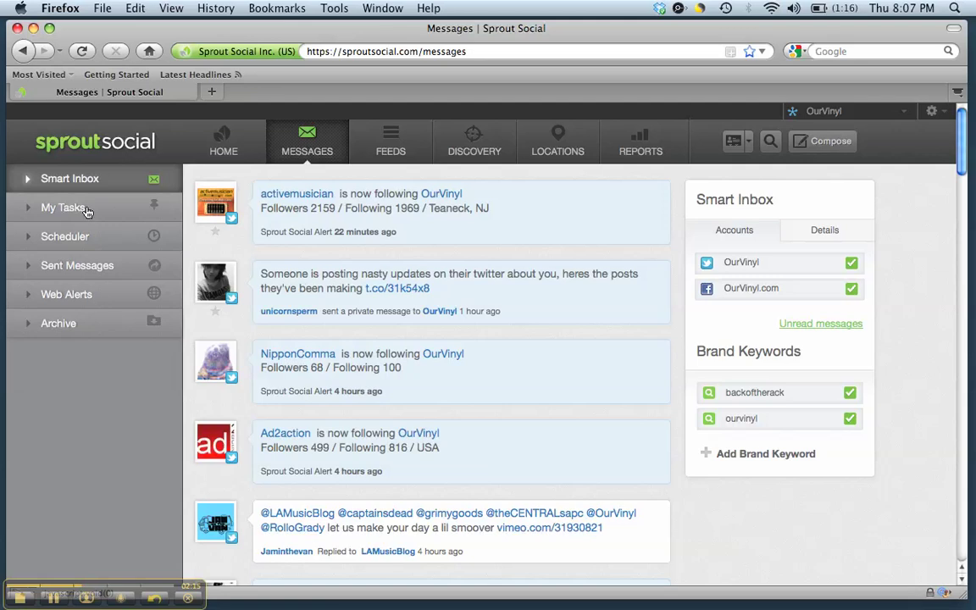
{"action": "left_click", "coordinate": [360, 149]}
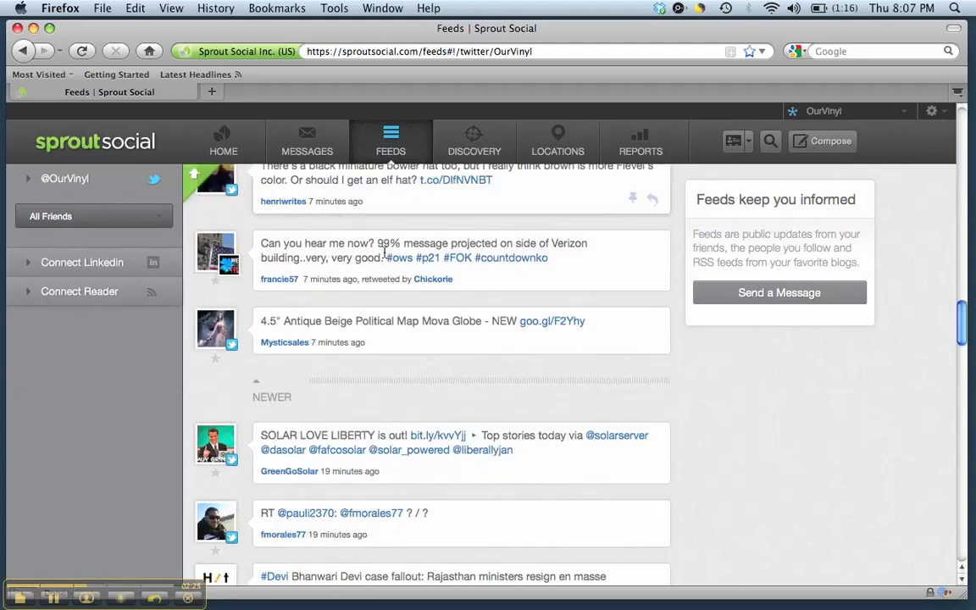
Step: Scroll back up the All Friends Twitter feed of OurVinyl's friends
{"action": "scroll", "coordinate": [399, 294], "scroll_direction": "up", "scroll_amount": 5}
{"action": "scroll", "coordinate": [399, 295], "scroll_direction": "up", "scroll_amount": 15}
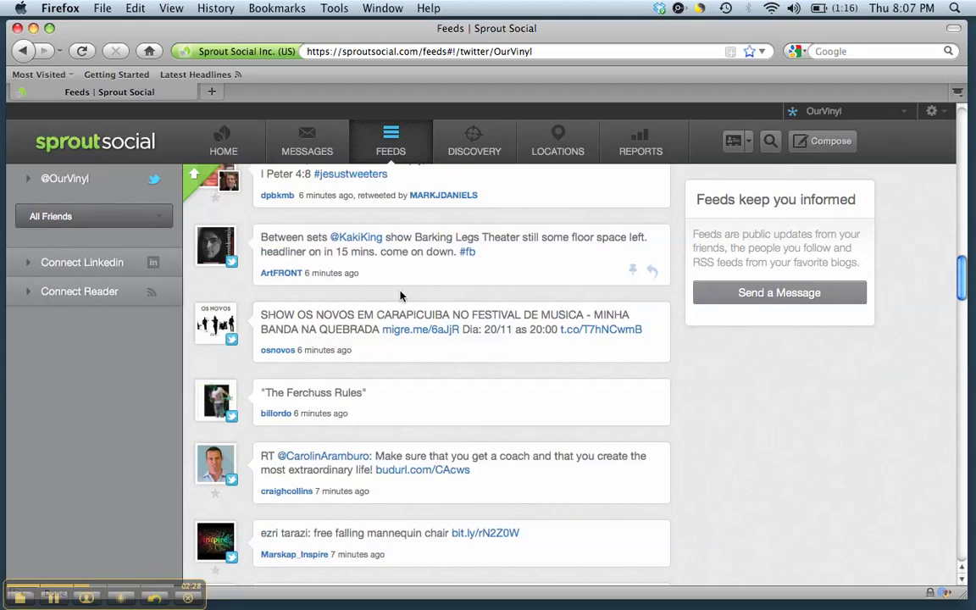
{"action": "scroll", "coordinate": [399, 294], "scroll_direction": "up", "scroll_amount": 10}
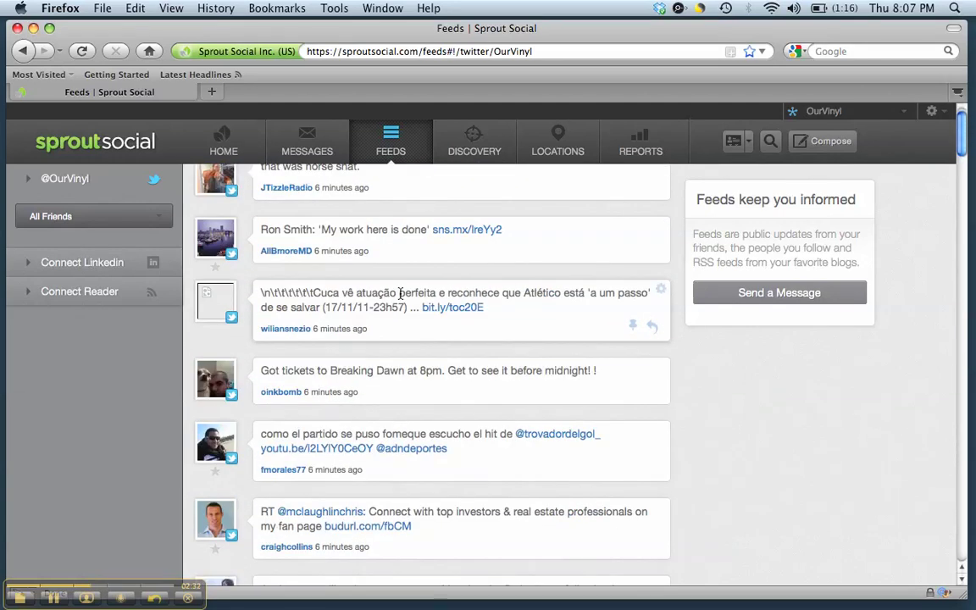
{"action": "scroll", "coordinate": [399, 295], "scroll_direction": "up", "scroll_amount": 1}
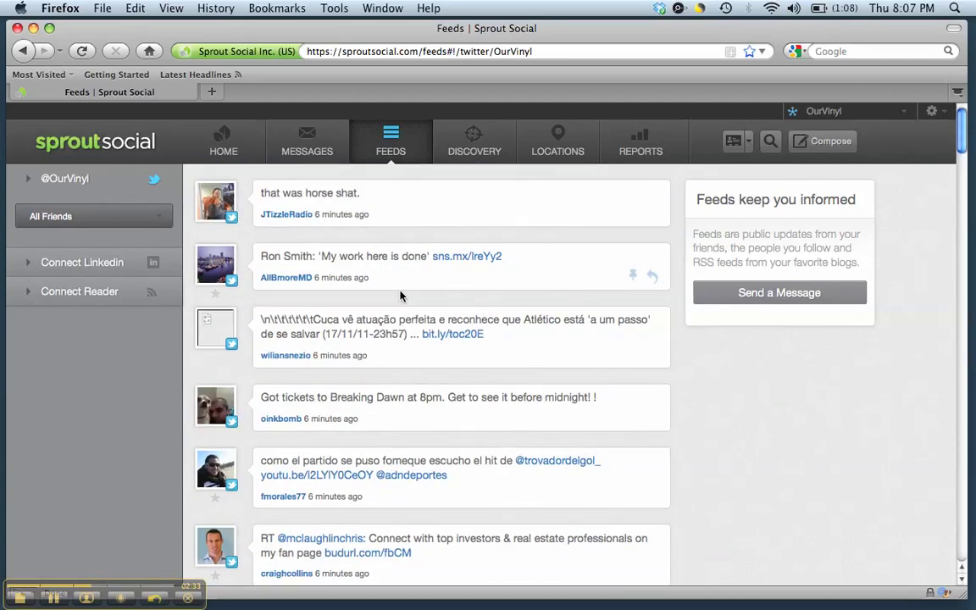
Step: Run a Discovery Smart Search for 'music' and view the first tweet author's profile
{"action": "left_click", "coordinate": [472, 152]}
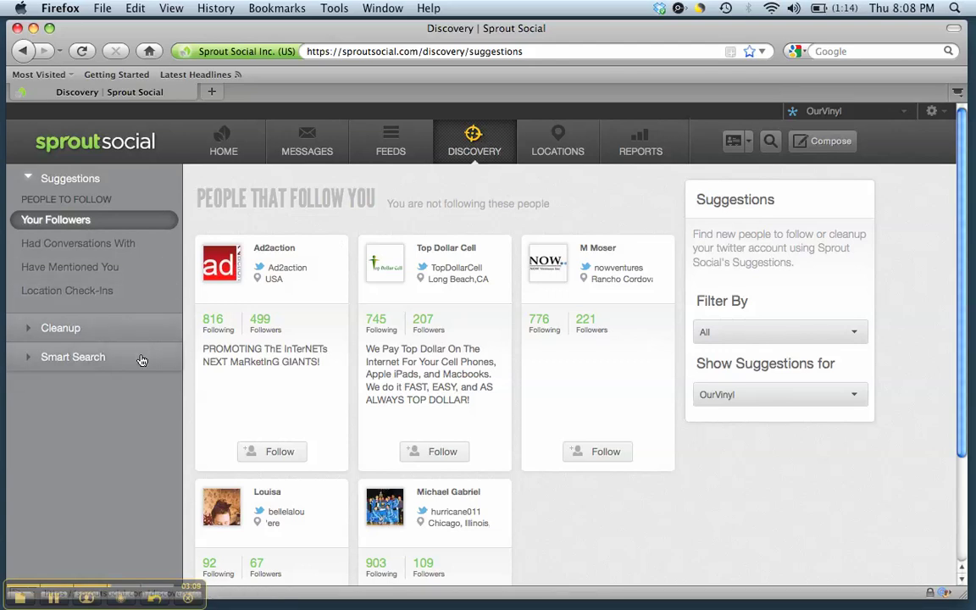
{"action": "left_click", "coordinate": [73, 356]}
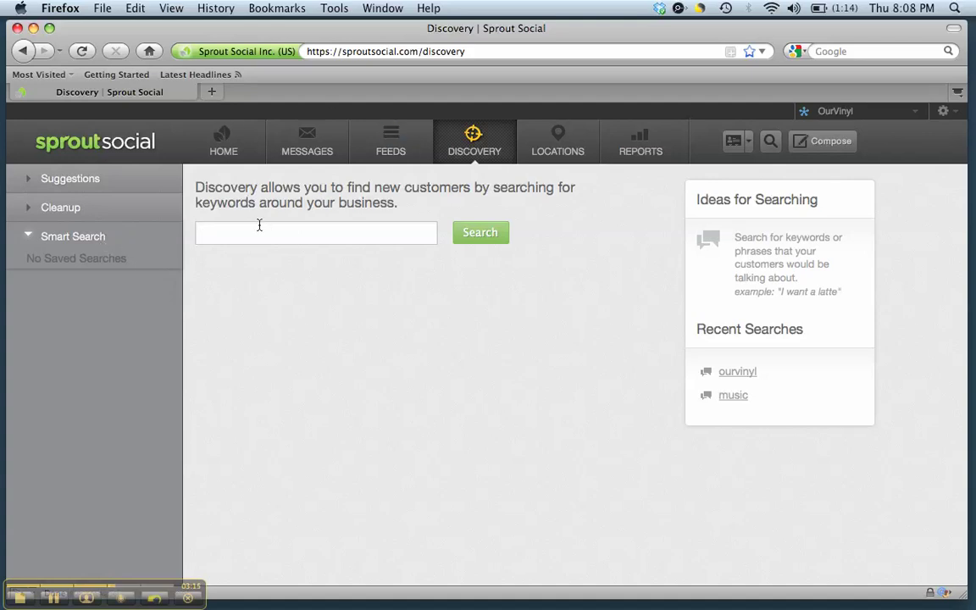
{"action": "type", "text": "m"}
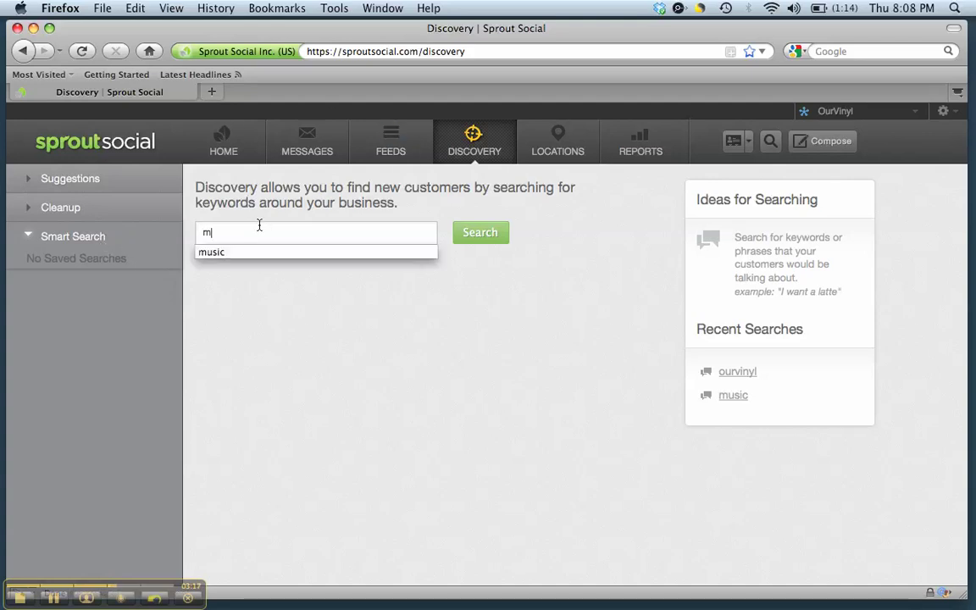
{"action": "type", "text": "usic"}
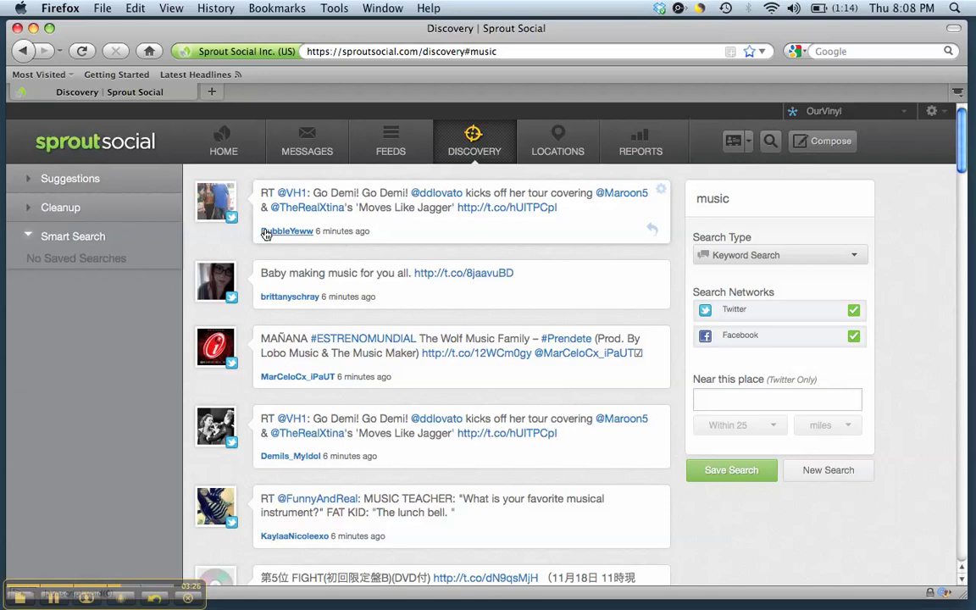
{"action": "left_click", "coordinate": [265, 232]}
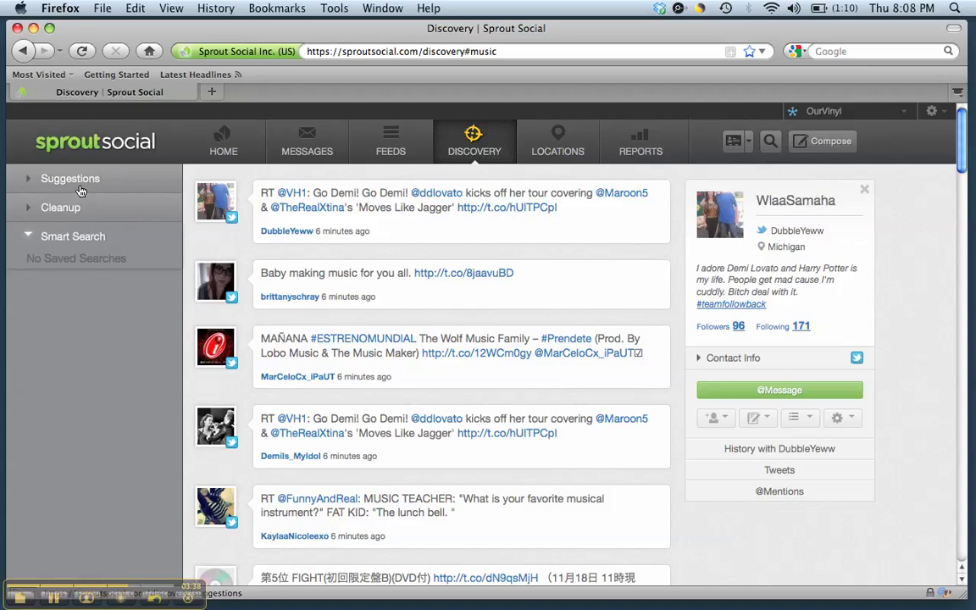
{"action": "left_click", "coordinate": [623, 151]}
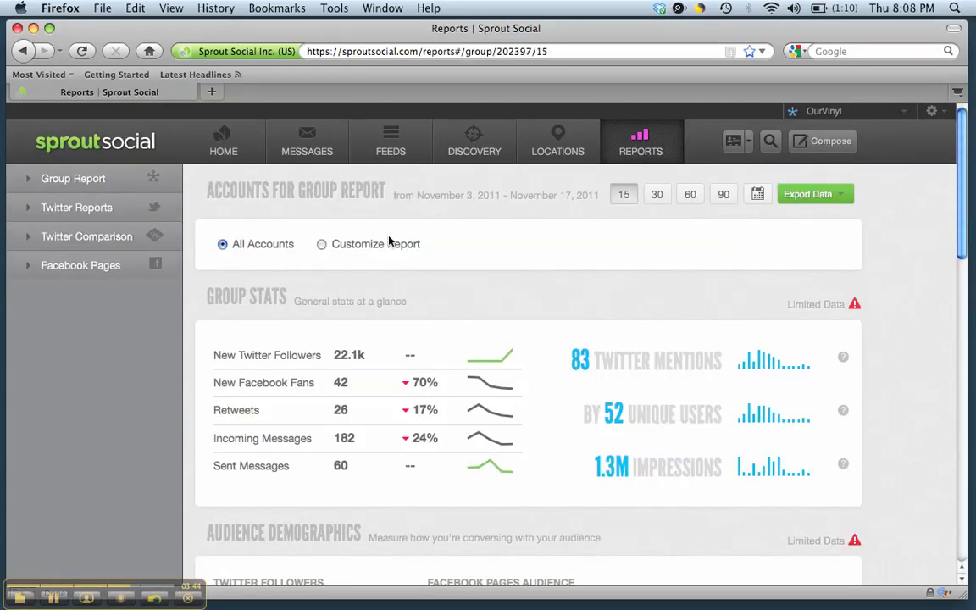
{"action": "left_click", "coordinate": [98, 241]}
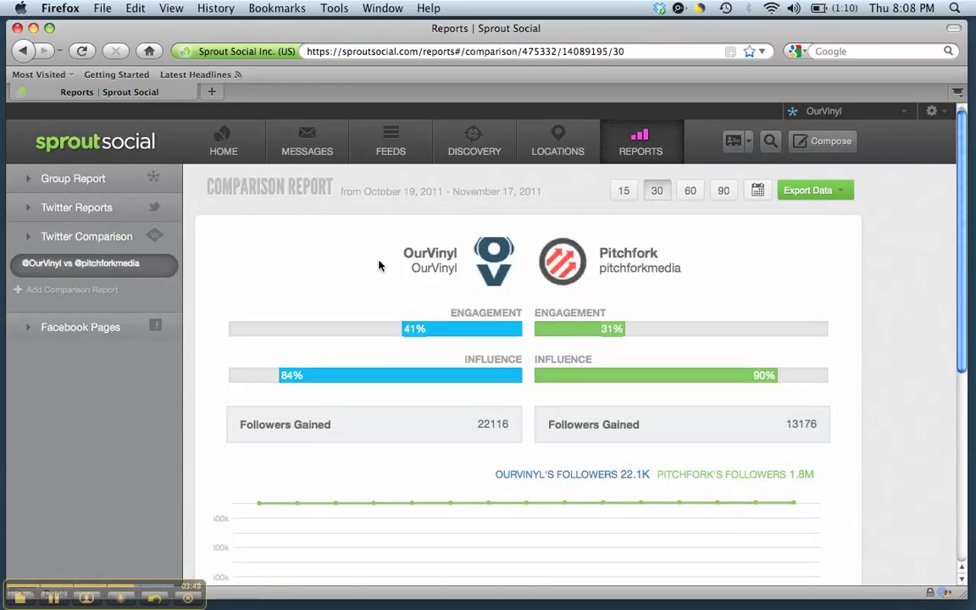
{"action": "scroll", "coordinate": [379, 266], "scroll_direction": "down", "scroll_amount": 2}
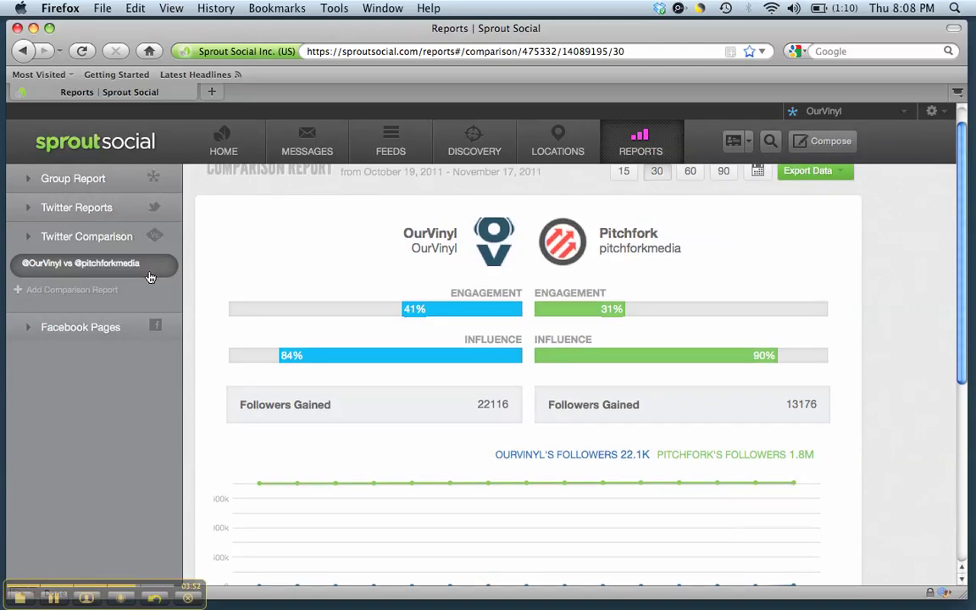
{"action": "scroll", "coordinate": [348, 247], "scroll_direction": "down", "scroll_amount": 1}
{"action": "scroll", "coordinate": [348, 249], "scroll_direction": "down", "scroll_amount": 5}
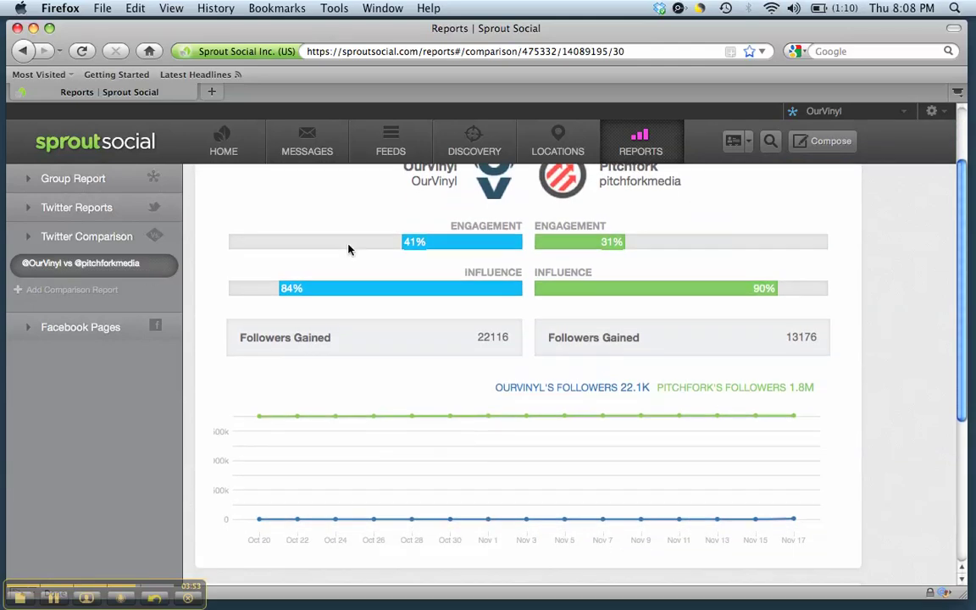
{"action": "scroll", "coordinate": [349, 249], "scroll_direction": "down", "scroll_amount": 5}
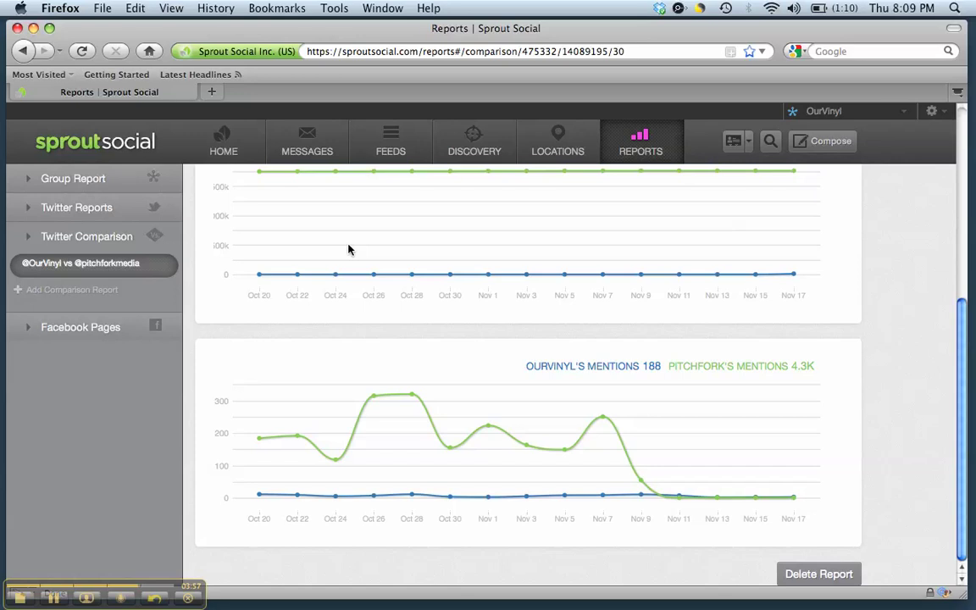
Step: Review the comparison charts, then switch to the Group Report
{"action": "scroll", "coordinate": [780, 375], "scroll_direction": "up", "scroll_amount": 8}
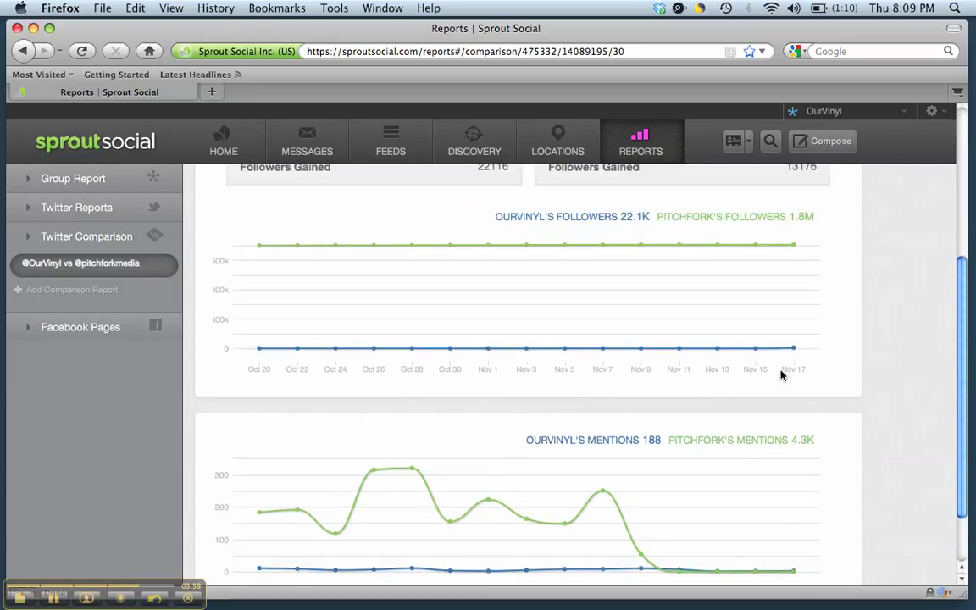
{"action": "scroll", "coordinate": [780, 374], "scroll_direction": "up", "scroll_amount": 3}
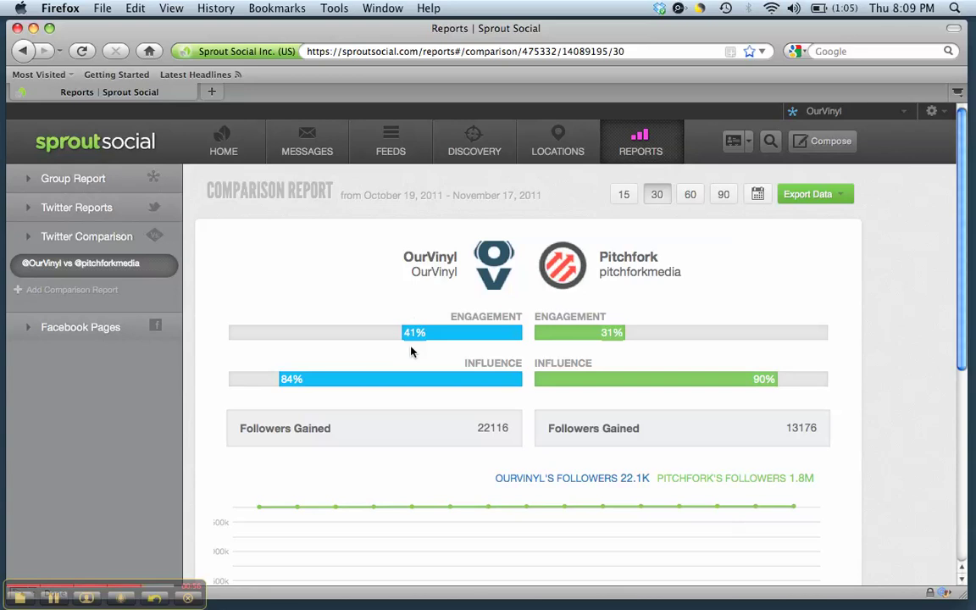
{"action": "scroll", "coordinate": [476, 337], "scroll_direction": "down", "scroll_amount": 1}
{"action": "scroll", "coordinate": [477, 337], "scroll_direction": "down", "scroll_amount": 4}
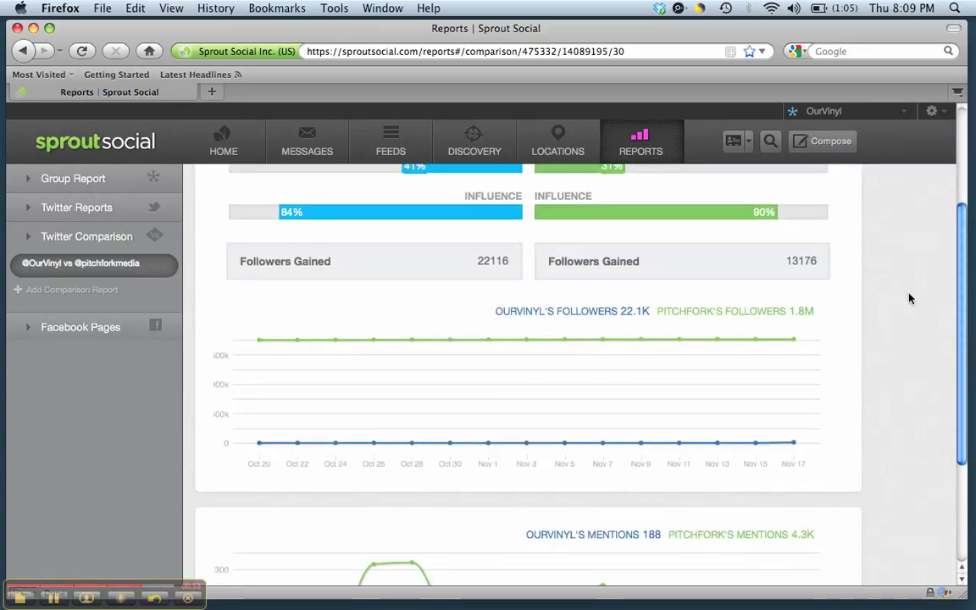
{"action": "scroll", "coordinate": [909, 299], "scroll_direction": "up", "scroll_amount": 5}
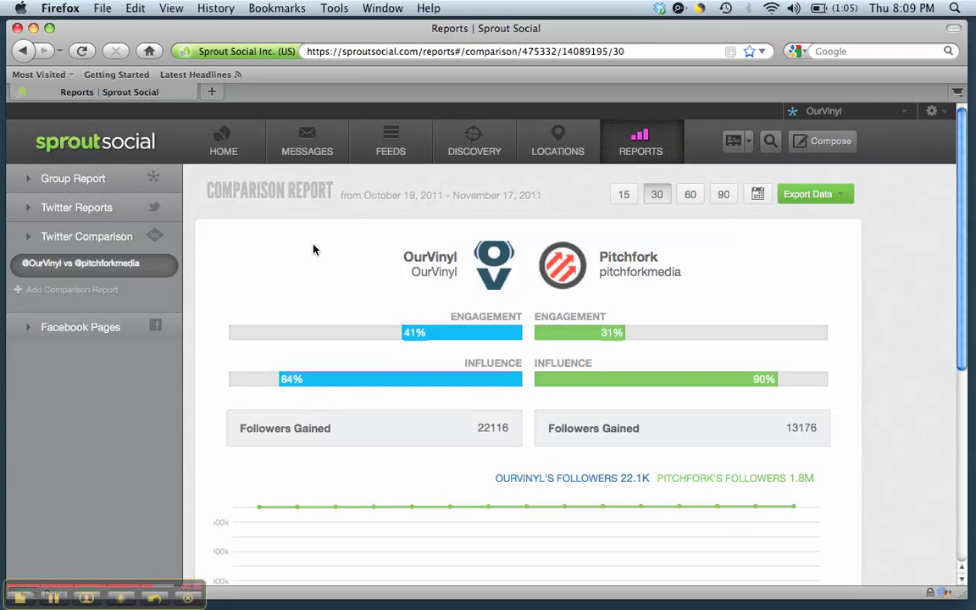
{"action": "scroll", "coordinate": [312, 249], "scroll_direction": "down", "scroll_amount": 5}
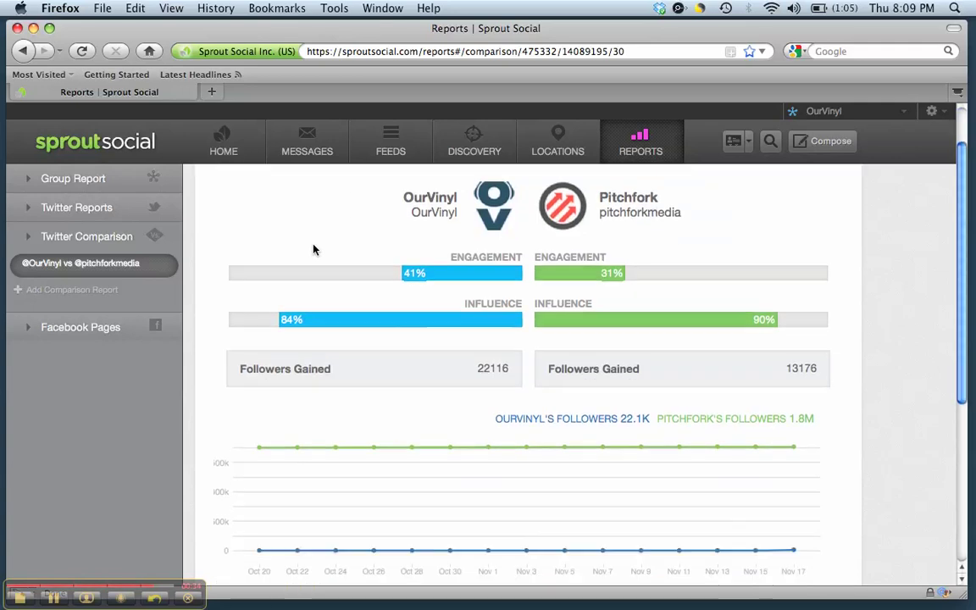
{"action": "scroll", "coordinate": [313, 249], "scroll_direction": "down", "scroll_amount": 3}
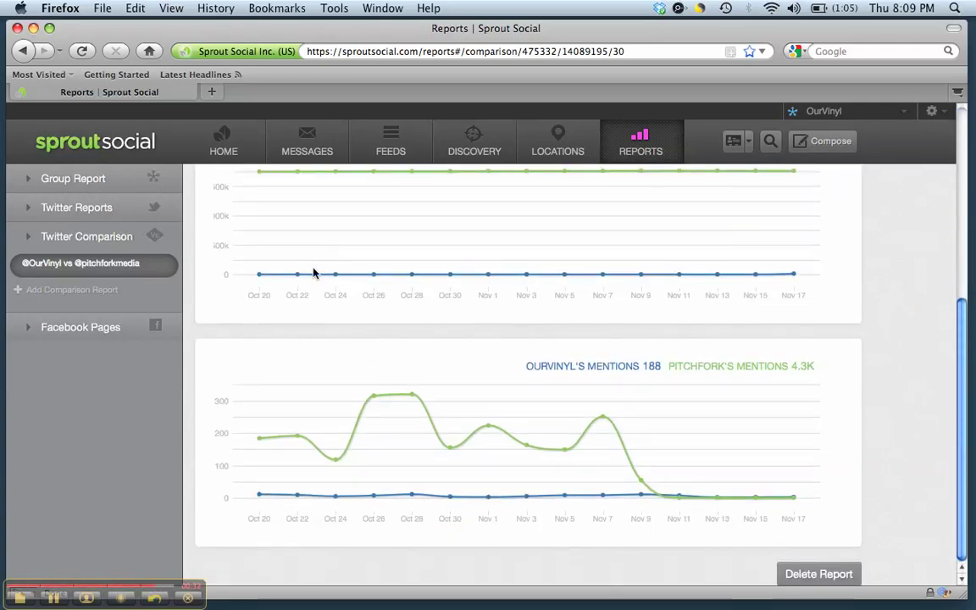
{"action": "left_click", "coordinate": [88, 180]}
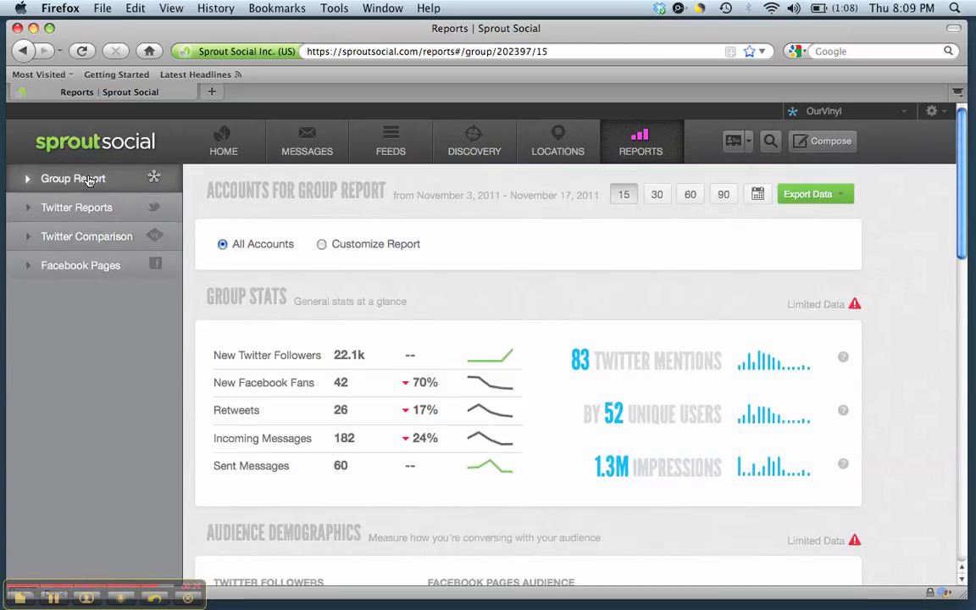
Step: Scroll down to the Group Report's audience demographics, then back to the top
{"action": "scroll", "coordinate": [881, 203], "scroll_direction": "down", "scroll_amount": 10}
{"action": "scroll", "coordinate": [902, 203], "scroll_direction": "down", "scroll_amount": 10}
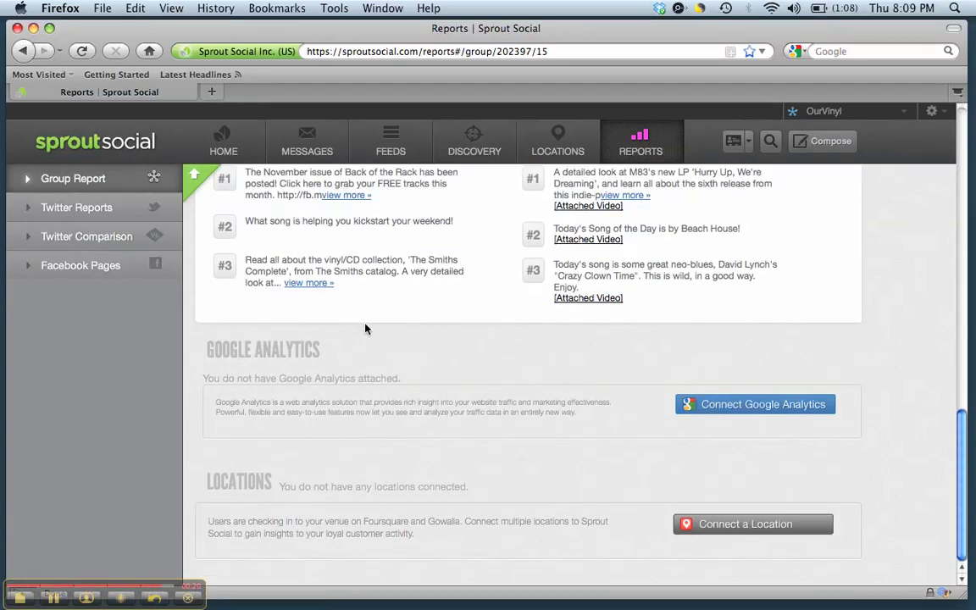
{"action": "scroll", "coordinate": [366, 347], "scroll_direction": "up", "scroll_amount": 10}
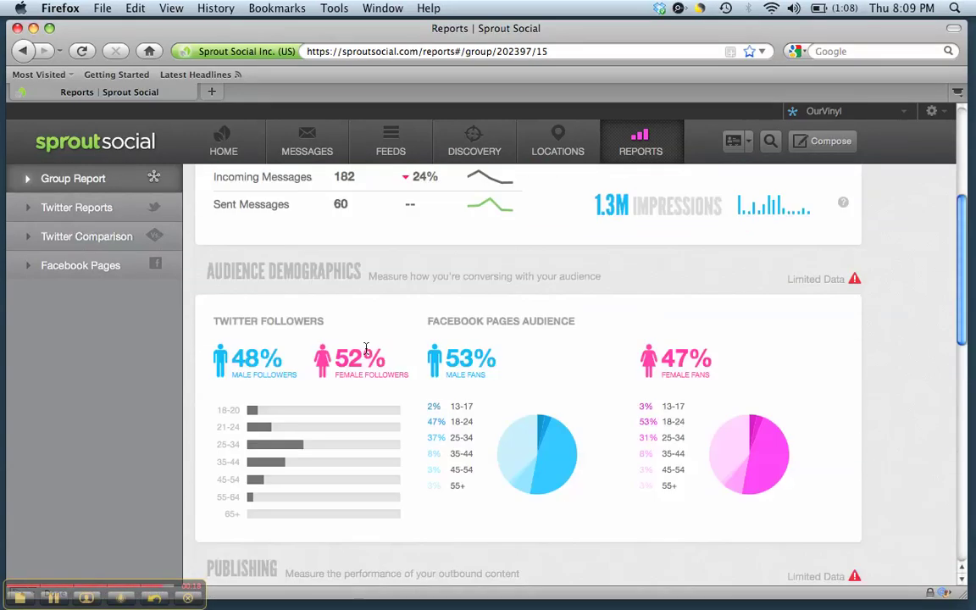
{"action": "scroll", "coordinate": [366, 347], "scroll_direction": "up", "scroll_amount": 4}
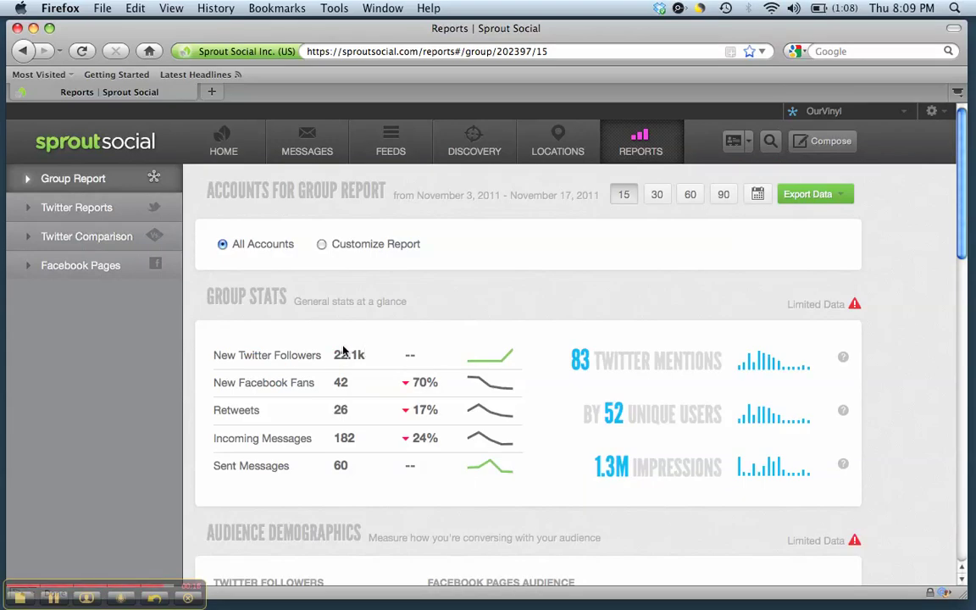